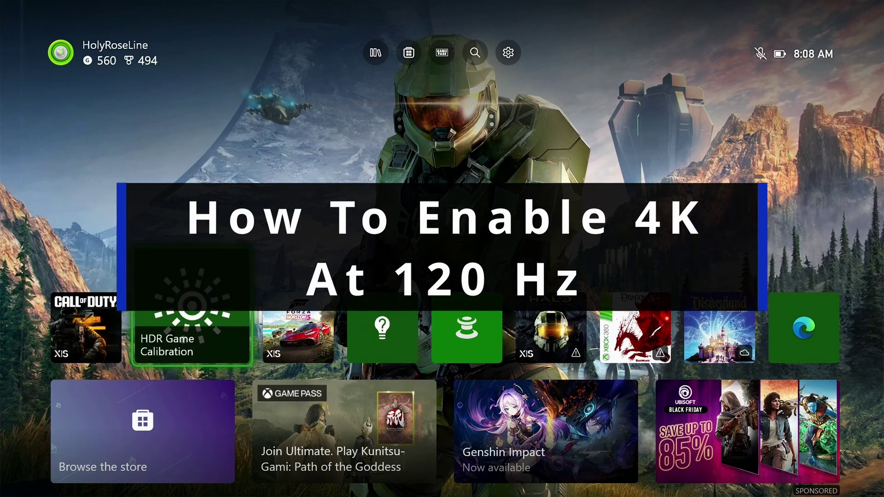
key("Right")
Browse the home screen tiles, moving between Call of Duty and Forza Horizon 5.
key("Left")
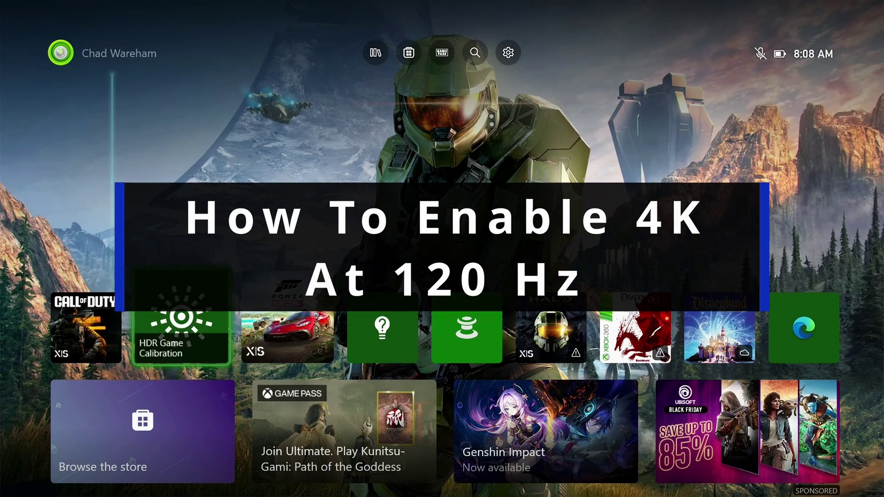
key("Left")
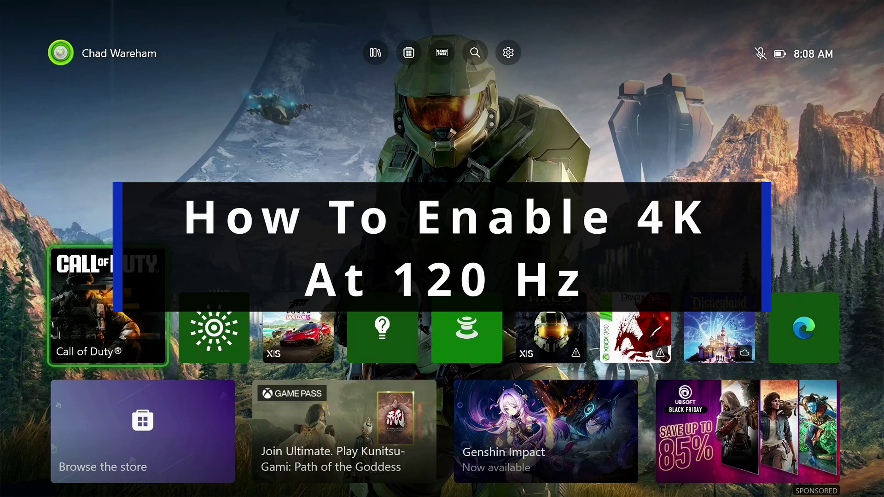
key("Right")
key("Right")
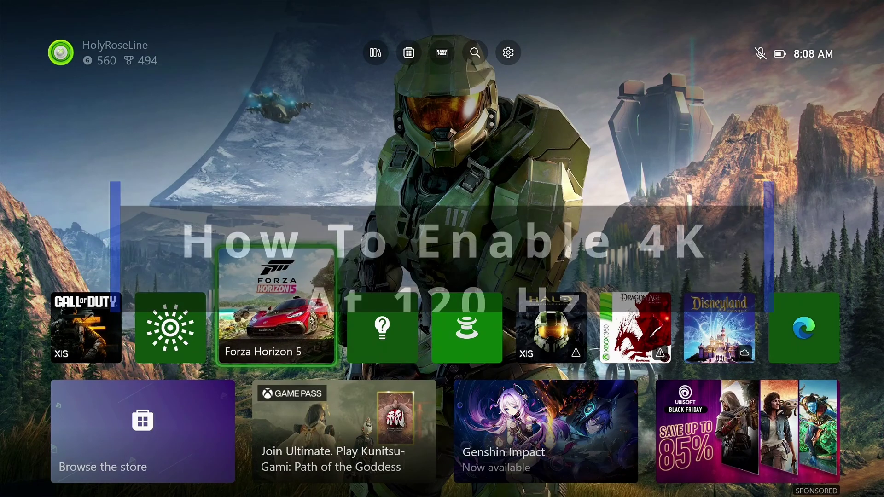
Go from the Settings gear to General > TV & display options.
key("Up")
key("Right")
key("Right")
key("Right")
key("Right")
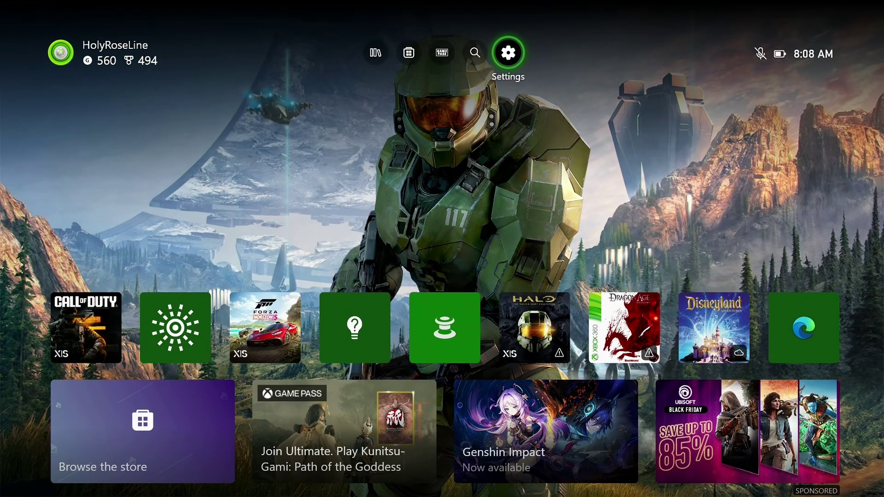
key("Return")
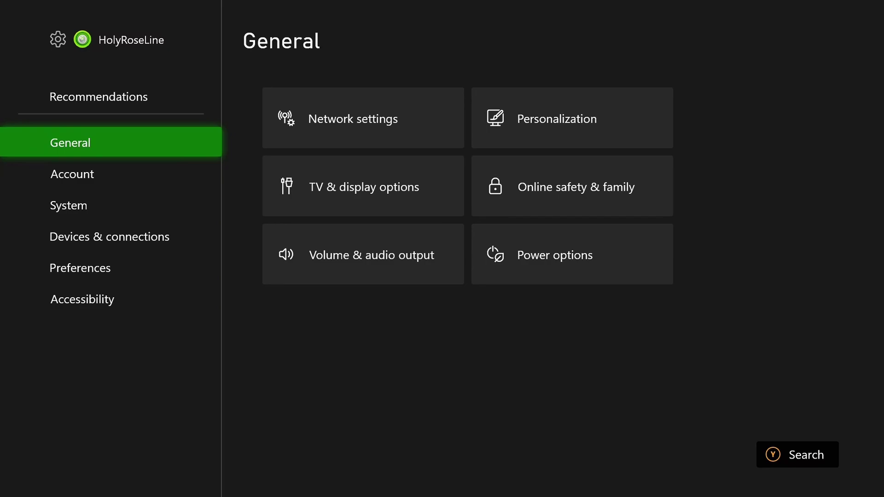
key("Right")
key("Down")
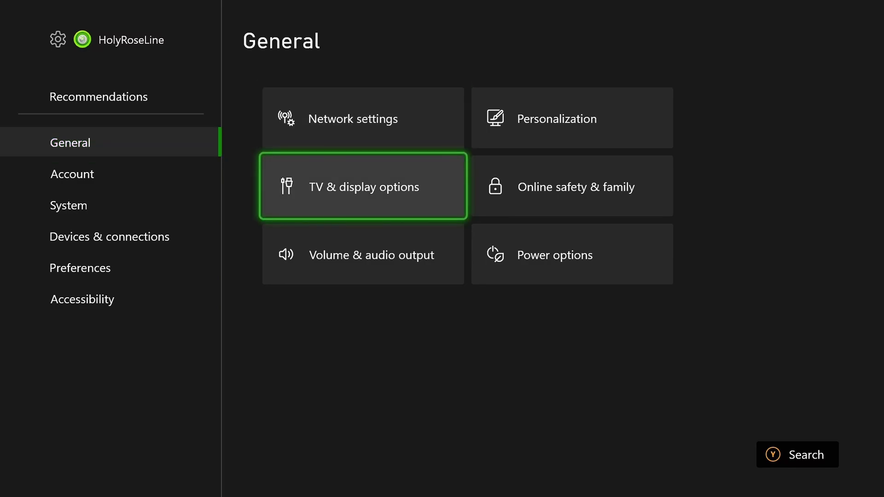
key("Return")
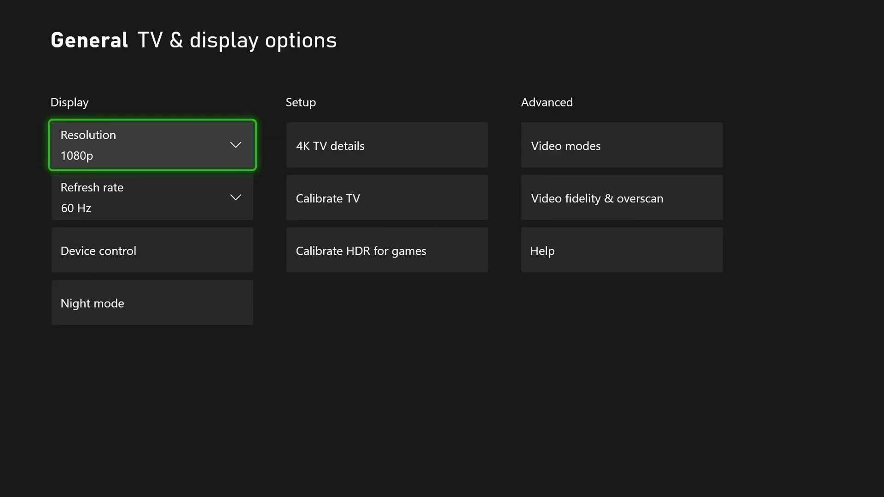
key("Right")
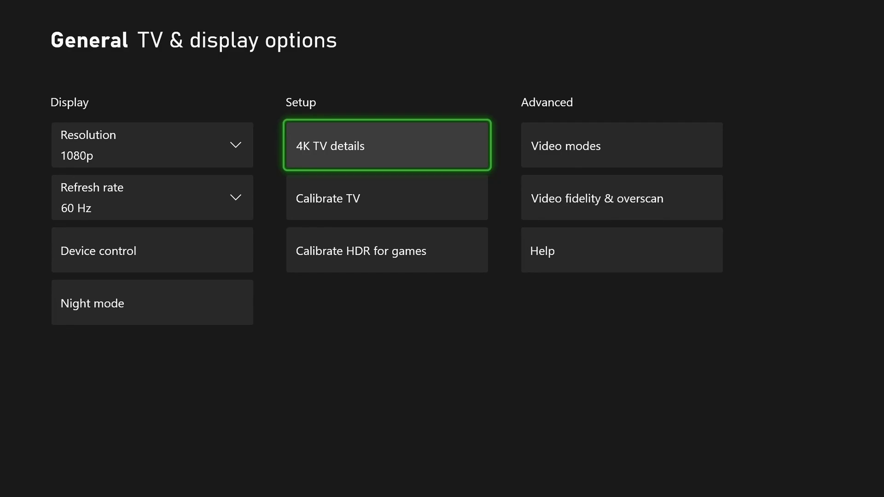
key("Return")
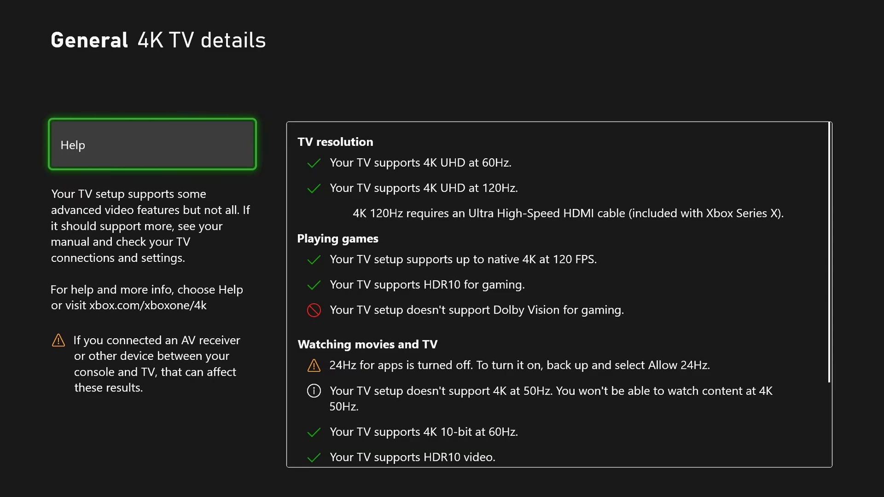
Change the resolution from 1080p to 4K UHD and choose KEEP.
key("Escape")
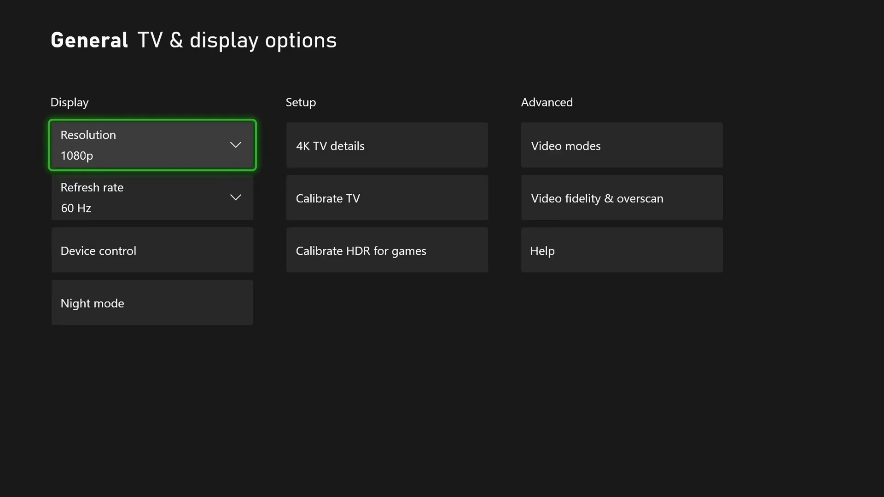
key("Return")
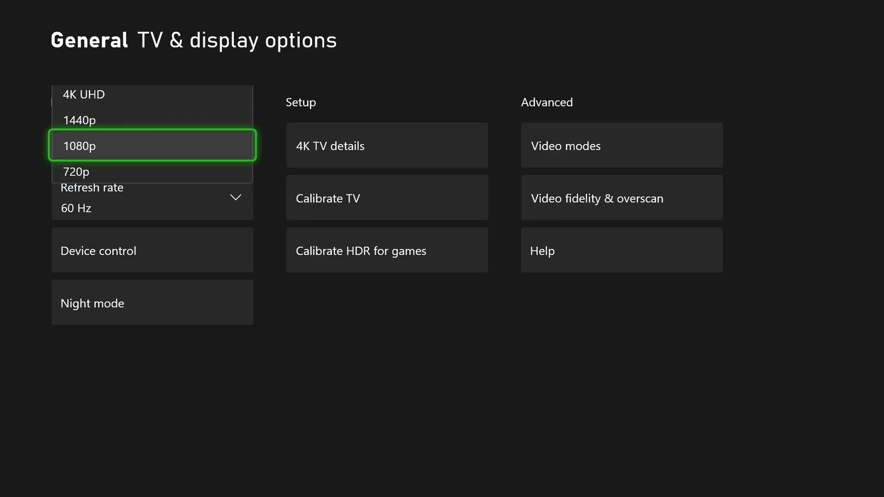
key("Up")
key("Up")
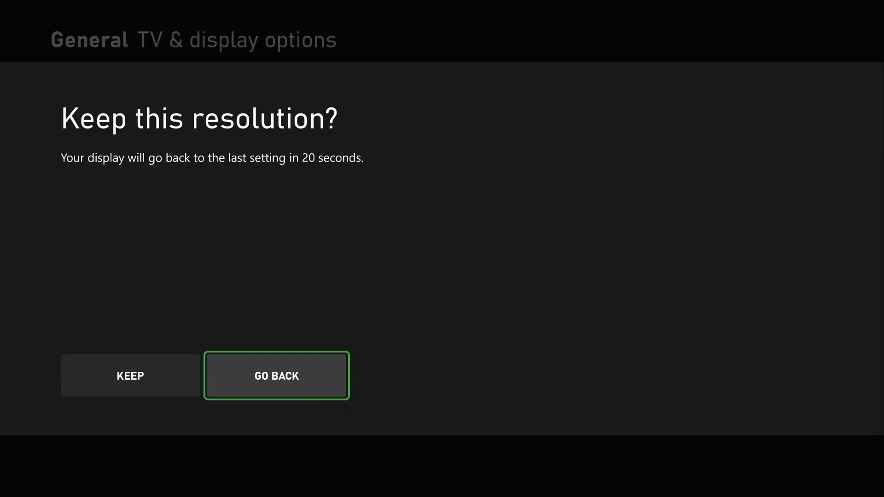
key("Left")
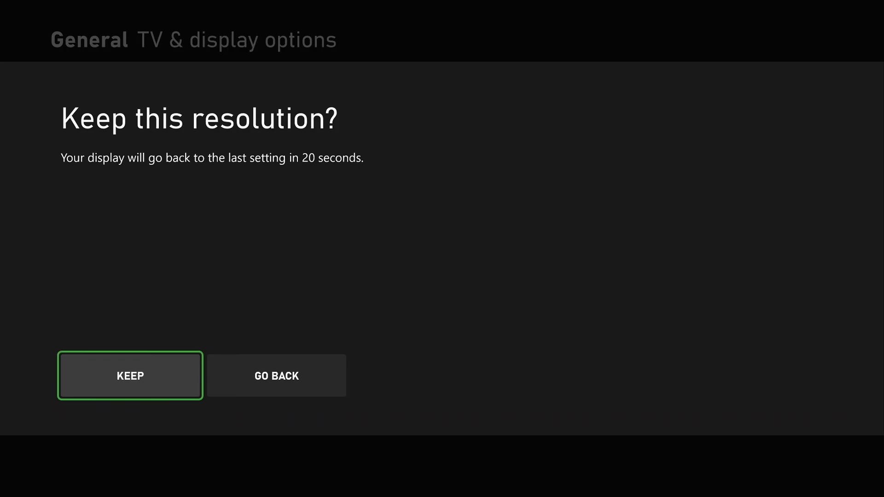
key("Return")
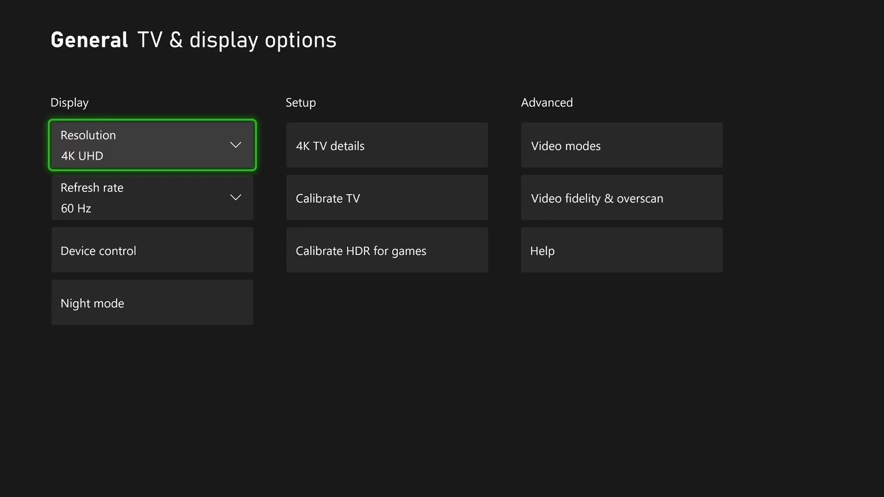
Choose 120 Hz in the Refresh rate list and keep it with 4K UHD.
key("Down")
key("Return")
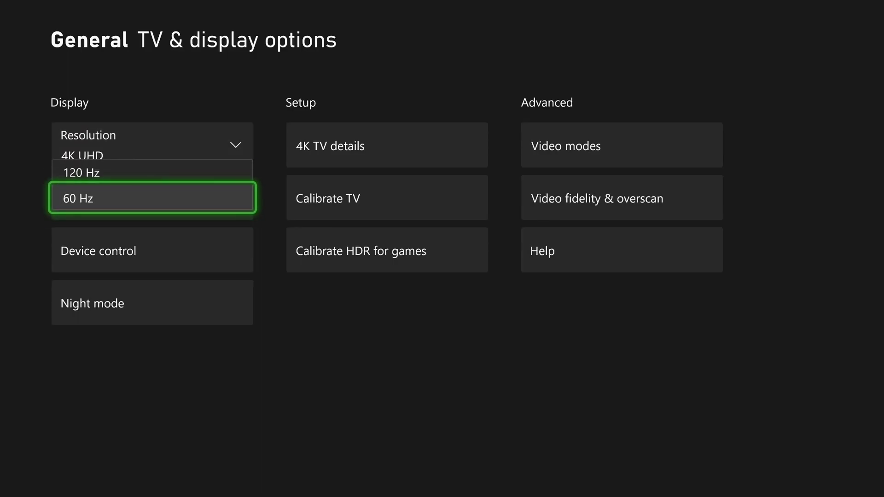
key("Up")
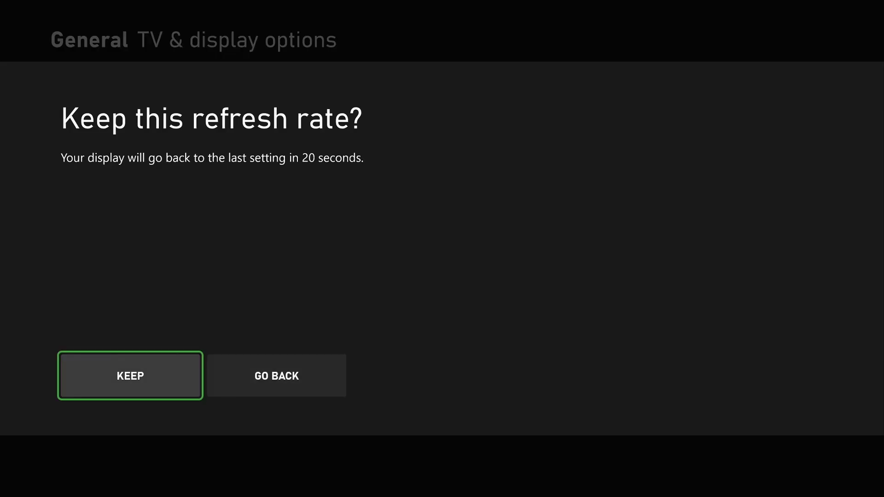
key("Return")
key("Right")
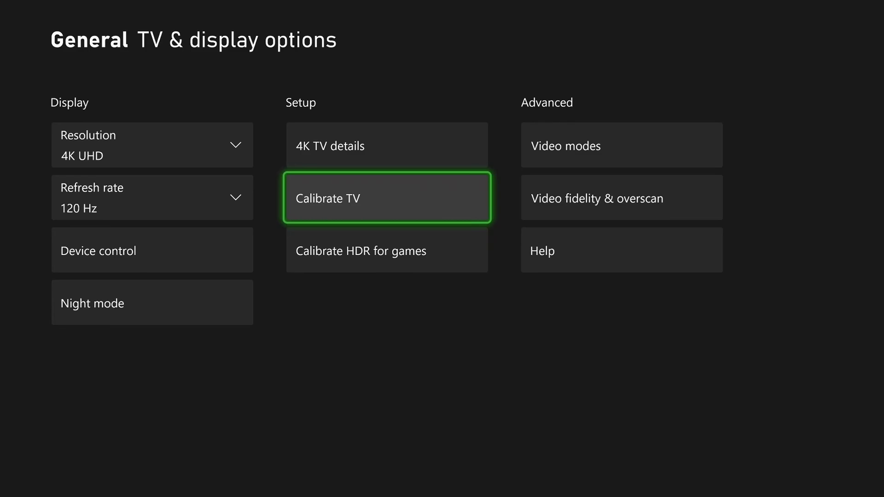
Open Advanced > Video modes and check the auto low-latency mode setting.
key("Right")
key("Up")
key("Return")
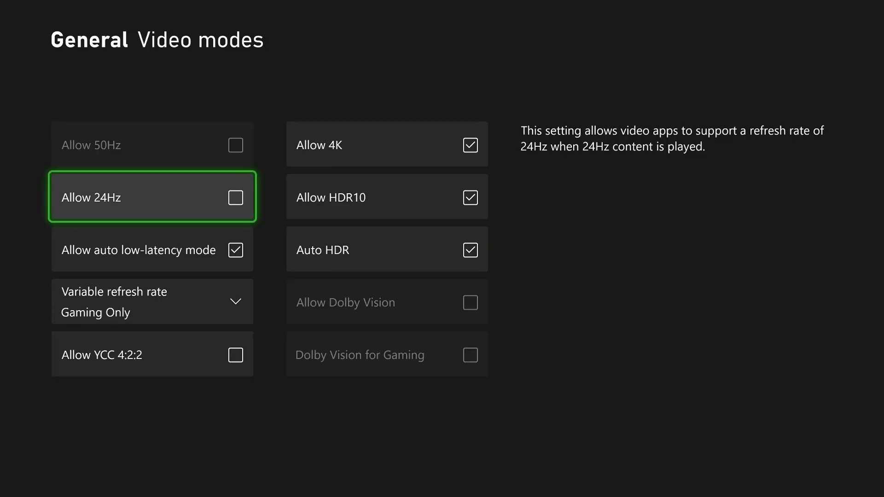
key("Down")
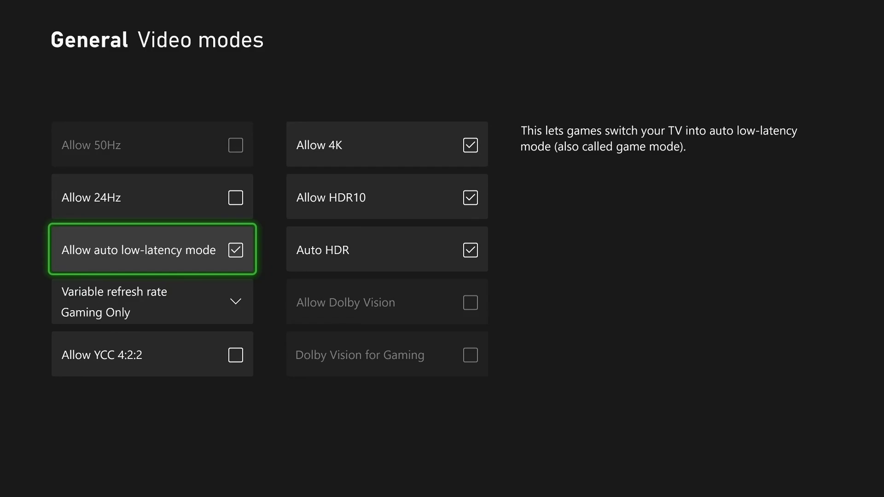
Compare Always On and Gaming Only for variable refresh rate, keeping Gaming Only.
key("Down")
key("Return")
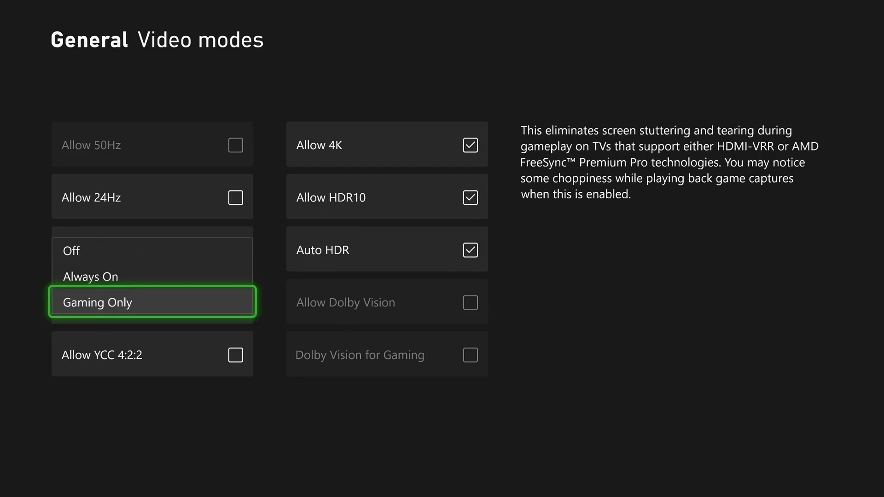
key("Up")
key("Down")
key("Up")
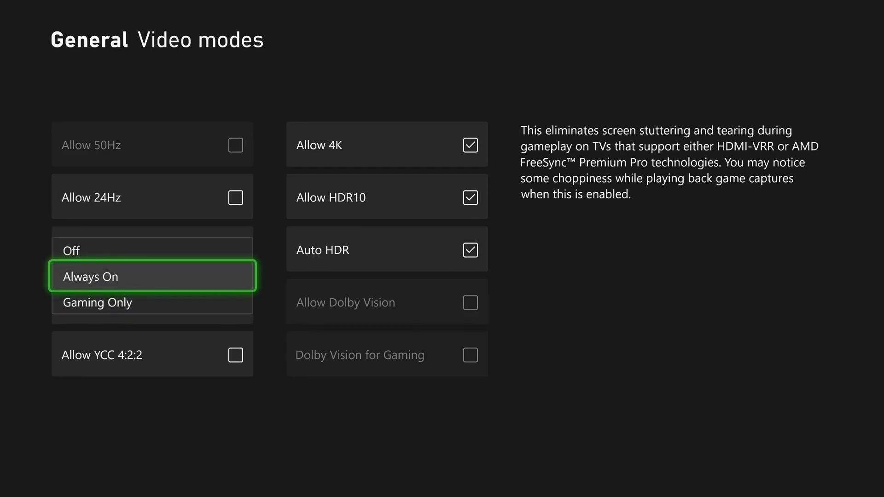
key("Escape")
Check that Auto HDR is enabled in the HDR settings.
key("Right")
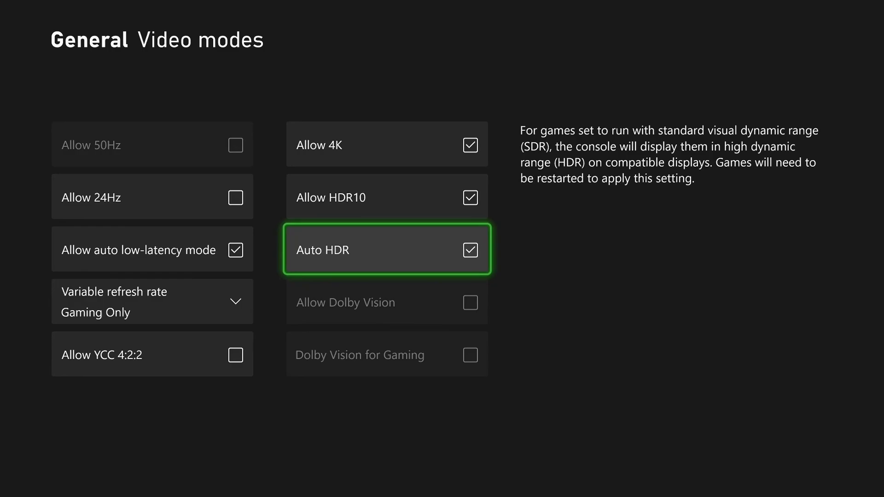
key("Up")
key("Down")
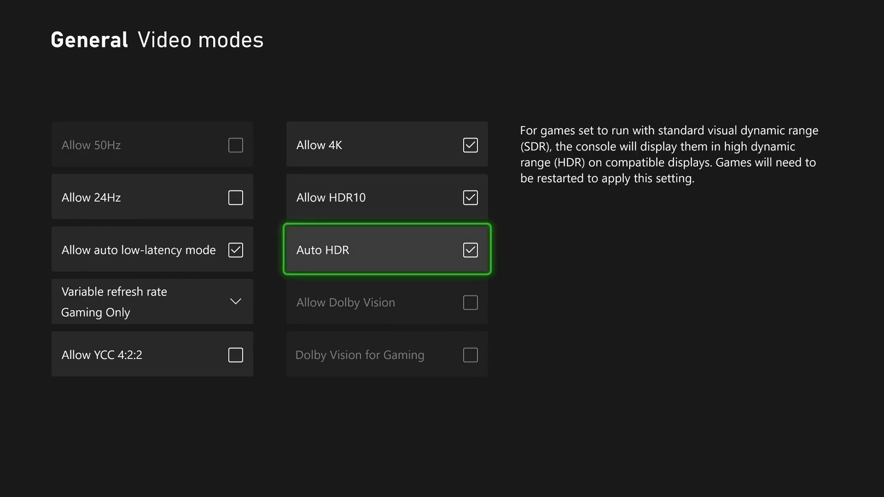